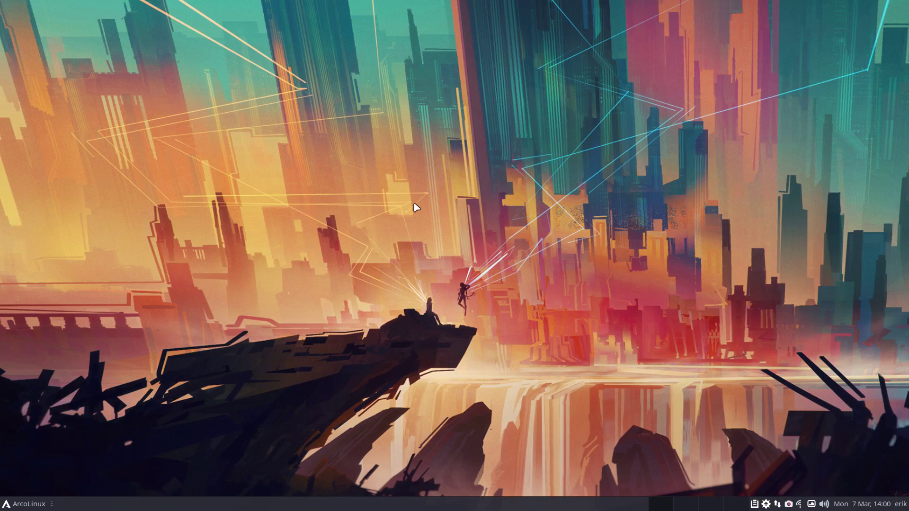
- Run the iso command in a new terminal to view the ISO release details, then close it
{"action": "key", "text": "super+Return"}
{"action": "type", "text": "iso"}
{"action": "key", "text": "Return"}
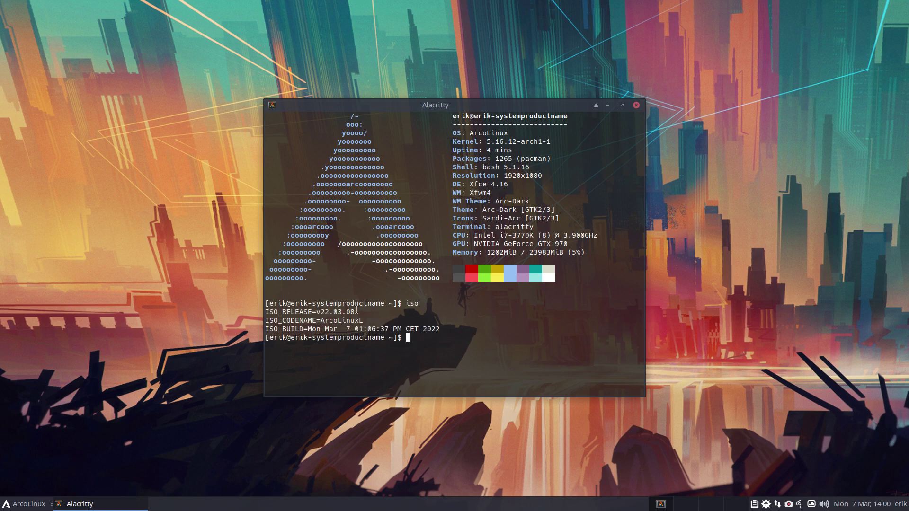
{"action": "left_click", "coordinate": [636, 106]}
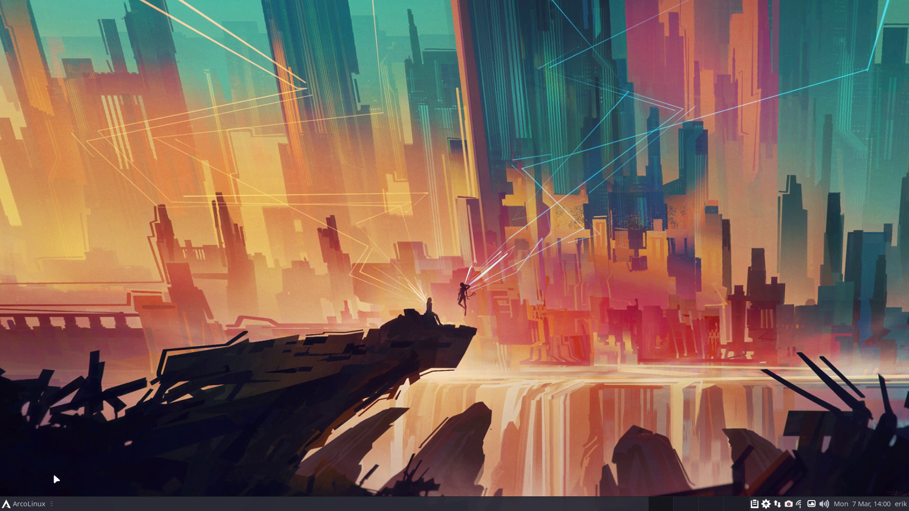
- Browse the wallpaper changer's strip of available wallpapers and a thumbnail's options
{"action": "left_click", "coordinate": [811, 506]}
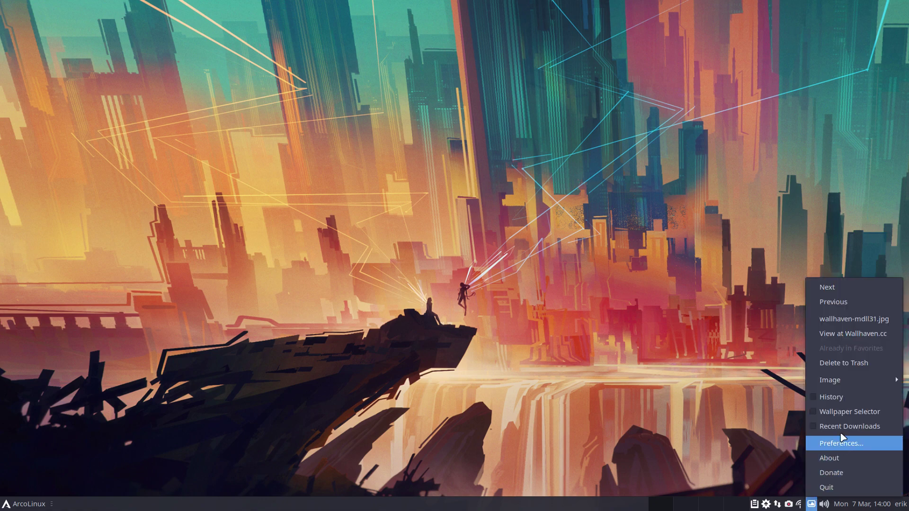
{"action": "left_click", "coordinate": [845, 412]}
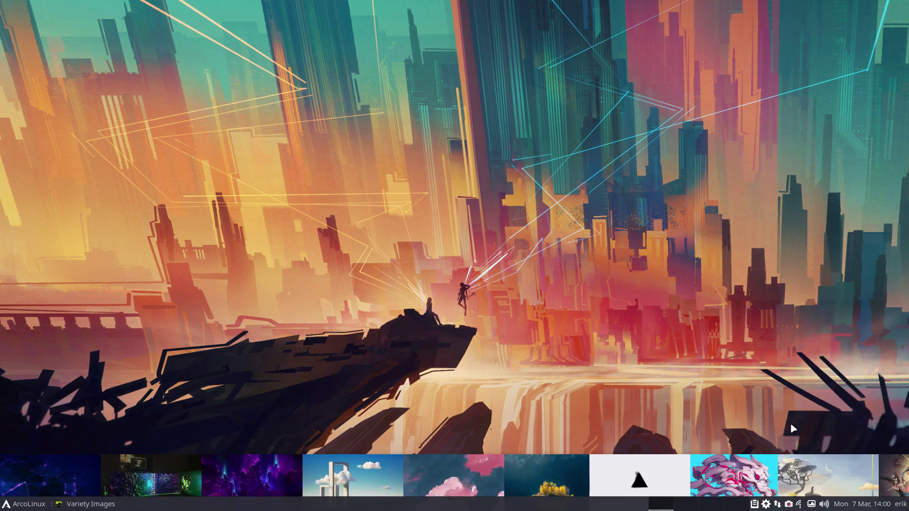
{"action": "scroll", "coordinate": [729, 478], "scroll_direction": "down", "scroll_amount": 1}
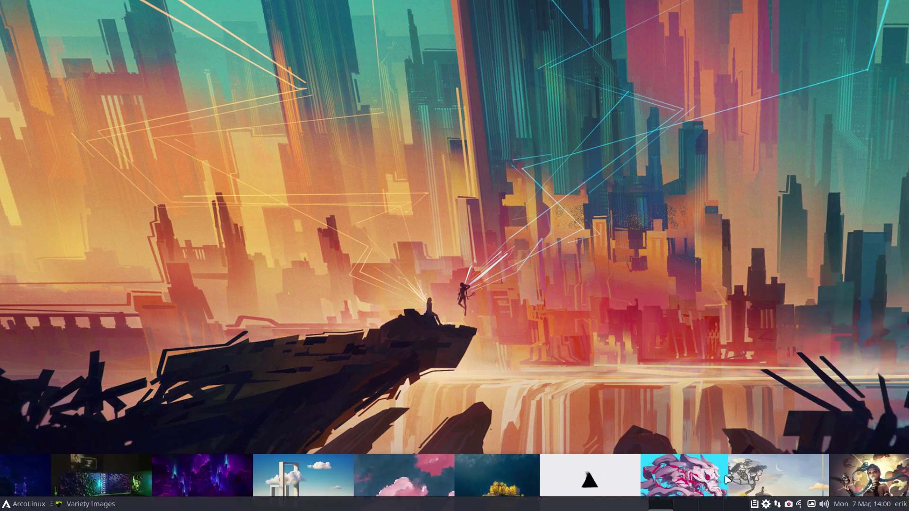
{"action": "scroll", "coordinate": [727, 479], "scroll_direction": "down", "scroll_amount": 1}
{"action": "scroll", "coordinate": [727, 482], "scroll_direction": "down", "scroll_amount": 5}
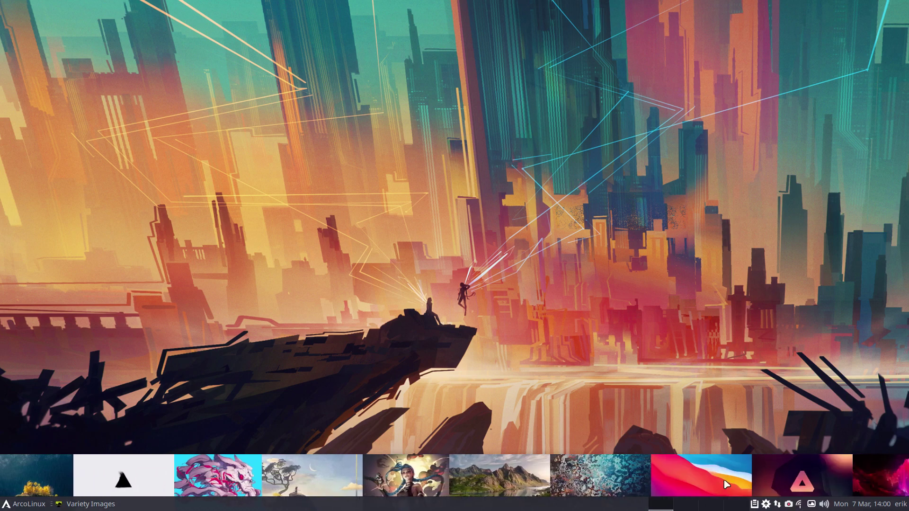
{"action": "scroll", "coordinate": [825, 478], "scroll_direction": "down", "scroll_amount": 4}
{"action": "right_click", "coordinate": [784, 479]}
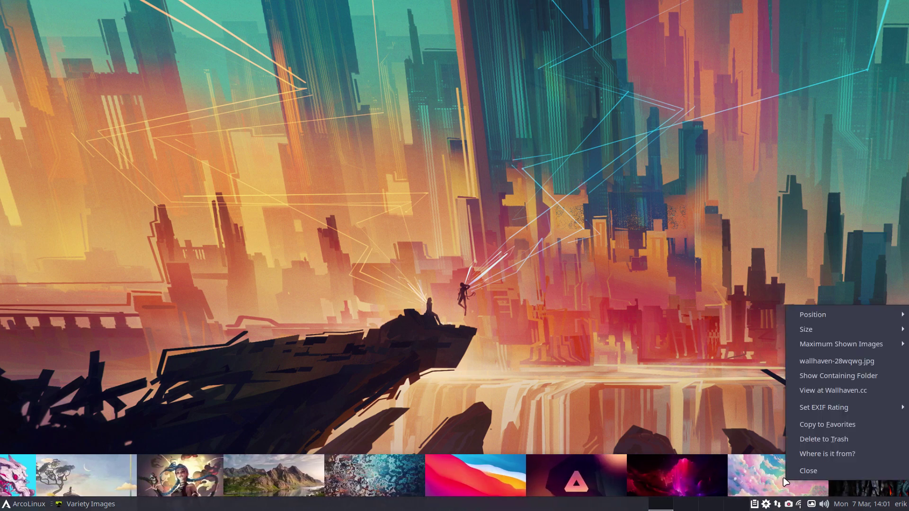
{"action": "left_click", "coordinate": [802, 475]}
- Look over the wallpaper changer's preferences window, then close it
{"action": "left_click", "coordinate": [810, 504]}
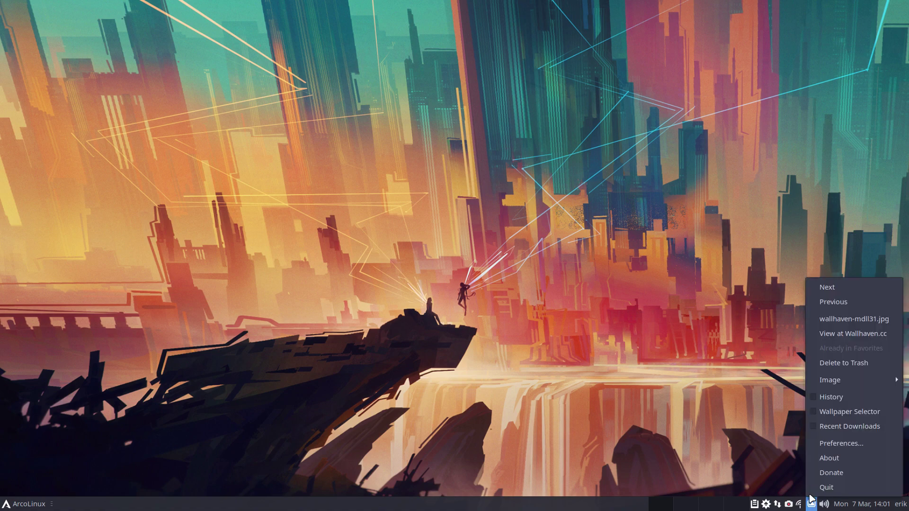
{"action": "left_click", "coordinate": [838, 444]}
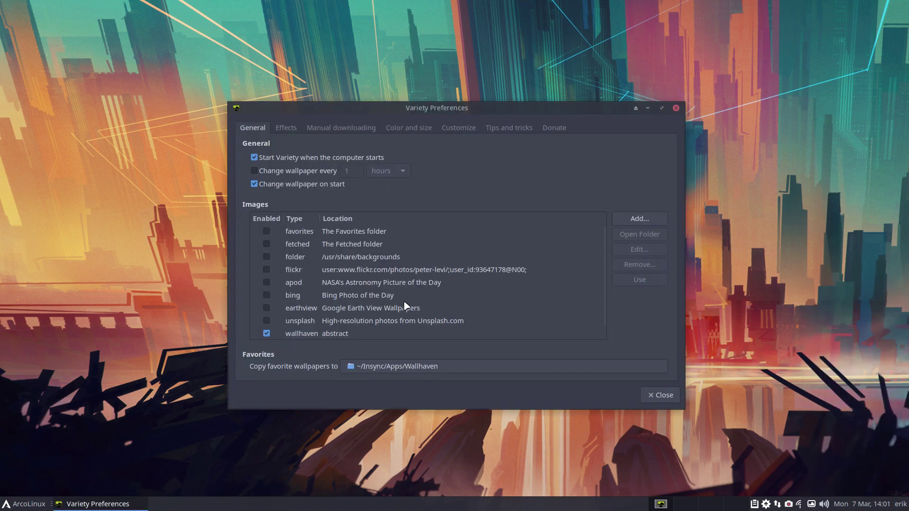
{"action": "scroll", "coordinate": [405, 303], "scroll_direction": "down", "scroll_amount": 1}
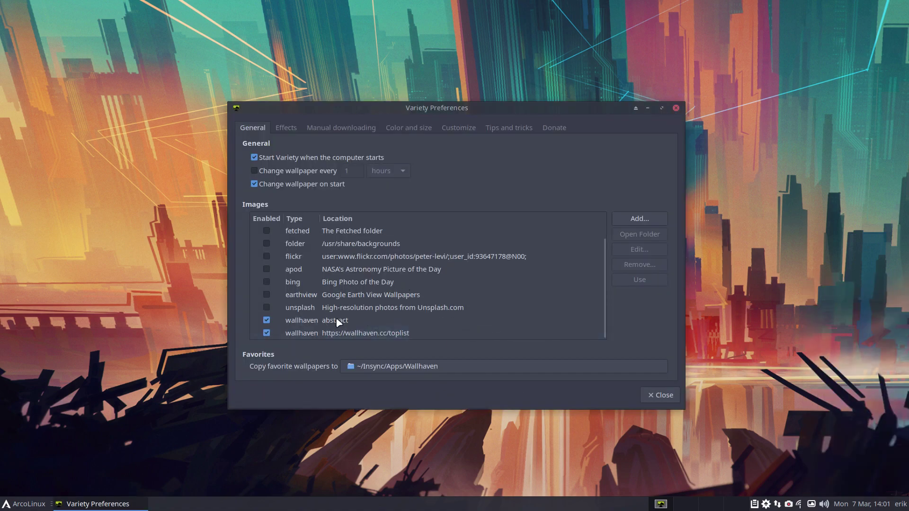
{"action": "left_click", "coordinate": [676, 109]}
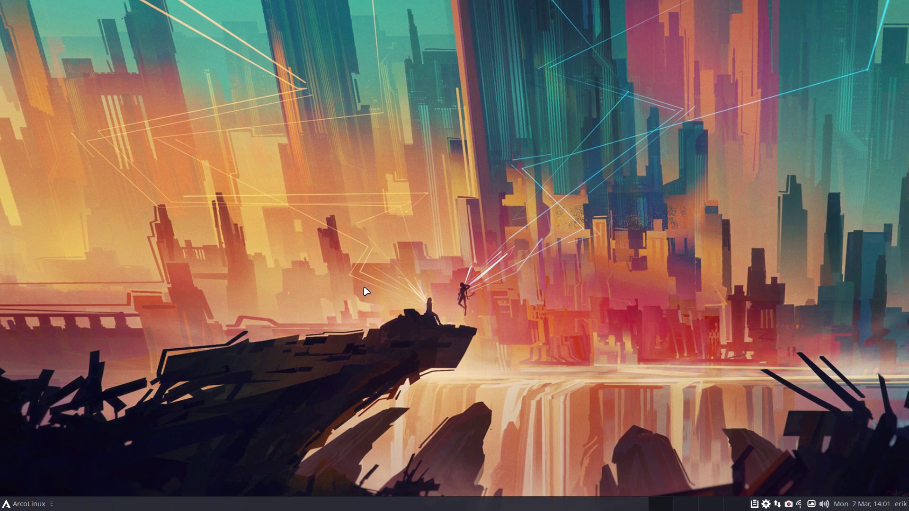
- Open Thunar at /home/erik, view Help > About Thunar, and widen the Places sidebar
{"action": "key", "text": "super+shift+Return"}
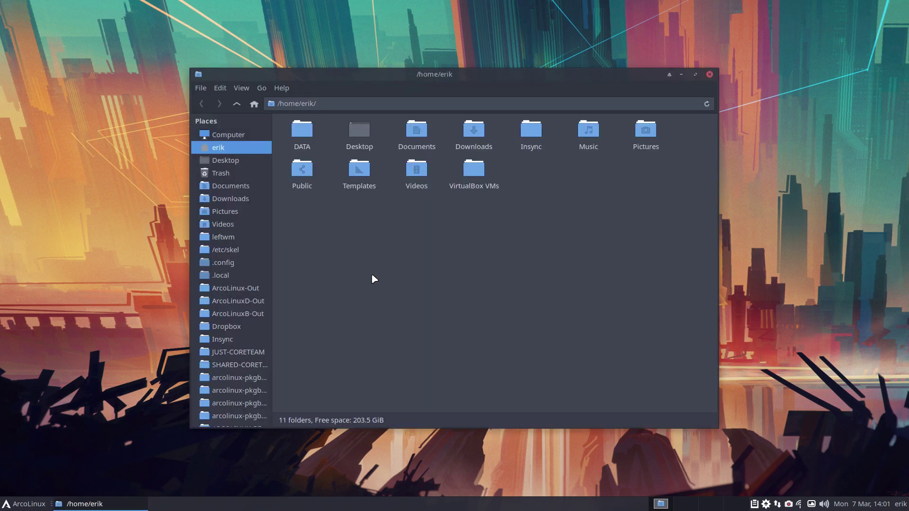
{"action": "left_click_drag", "start_coordinate": [352, 77], "coordinate": [228, 45]}
{"action": "left_click", "coordinate": [158, 56]}
{"action": "left_click", "coordinate": [172, 87]}
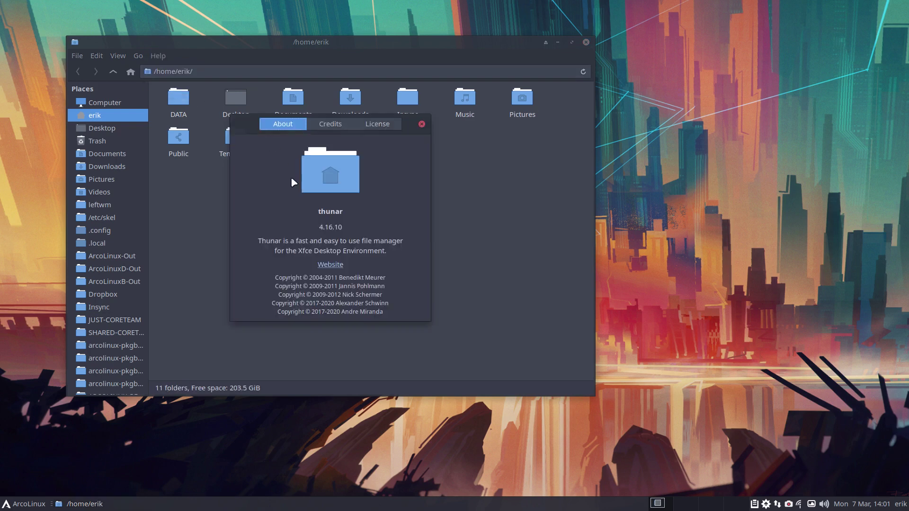
{"action": "left_click", "coordinate": [421, 124]}
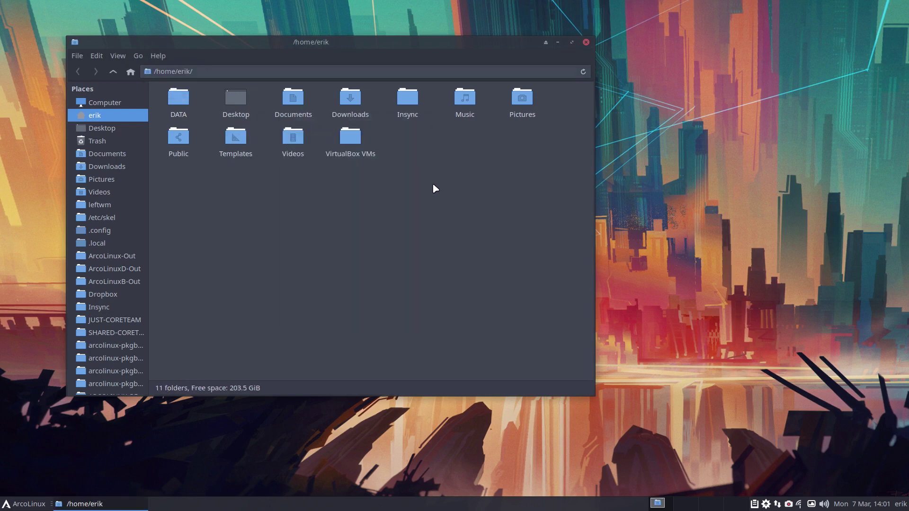
{"action": "left_click_drag", "start_coordinate": [149, 268], "coordinate": [164, 268]}
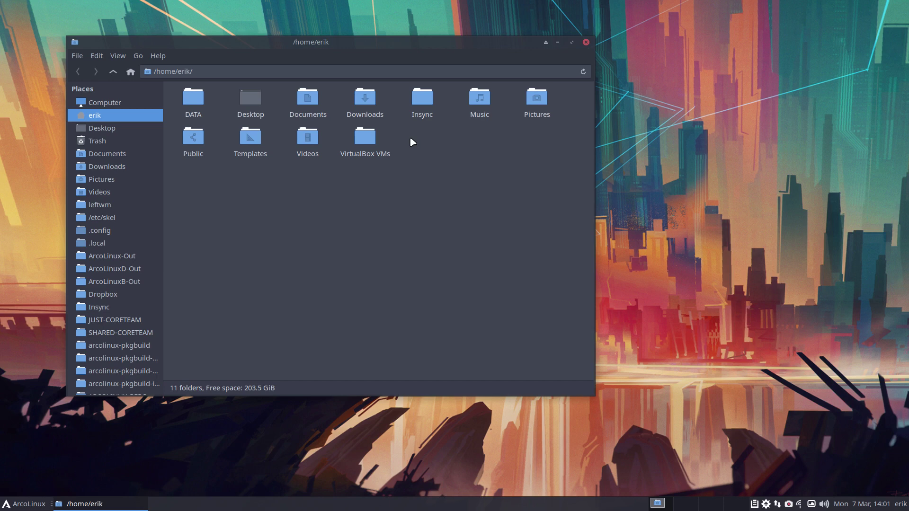
- Create a folder named SHARED in /home/erik via Create Folder..
{"action": "right_click", "coordinate": [412, 149]}
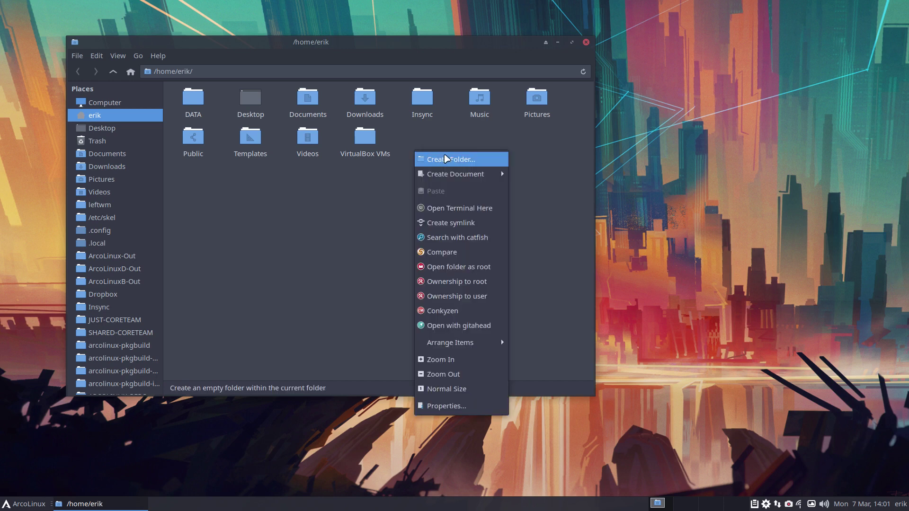
{"action": "left_click", "coordinate": [447, 158]}
{"action": "type", "text": "D"}
{"action": "key", "text": "BackSpace"}
{"action": "type", "text": "SHARED_"}
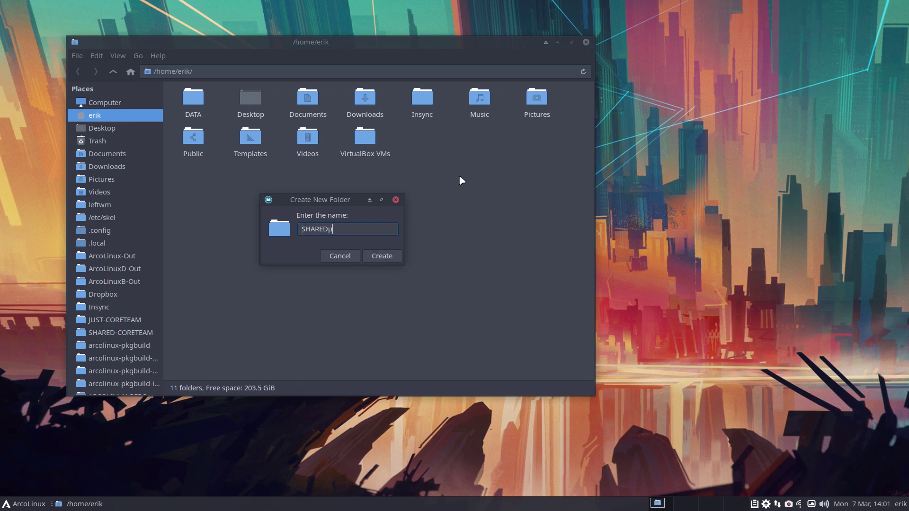
{"action": "key", "text": "BackSpace"}
{"action": "key", "text": "Return"}
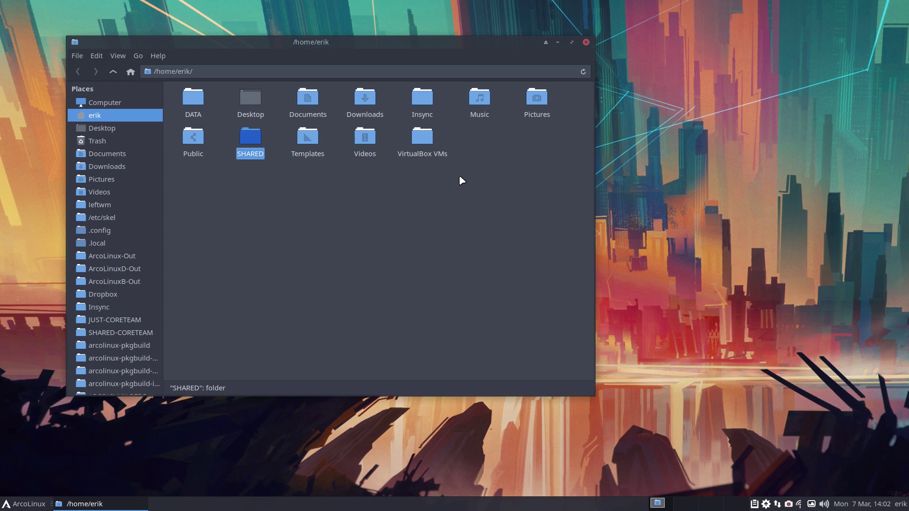
{"action": "key", "text": "super+Return"}
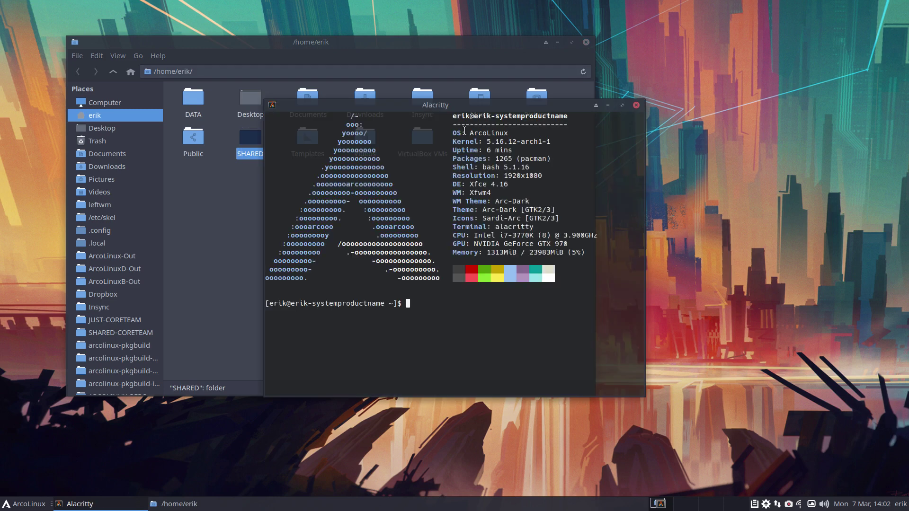
- Search yay for thunar-shares packages with 'yay thunar-shares'
{"action": "left_click_drag", "start_coordinate": [469, 107], "coordinate": [633, 164]}
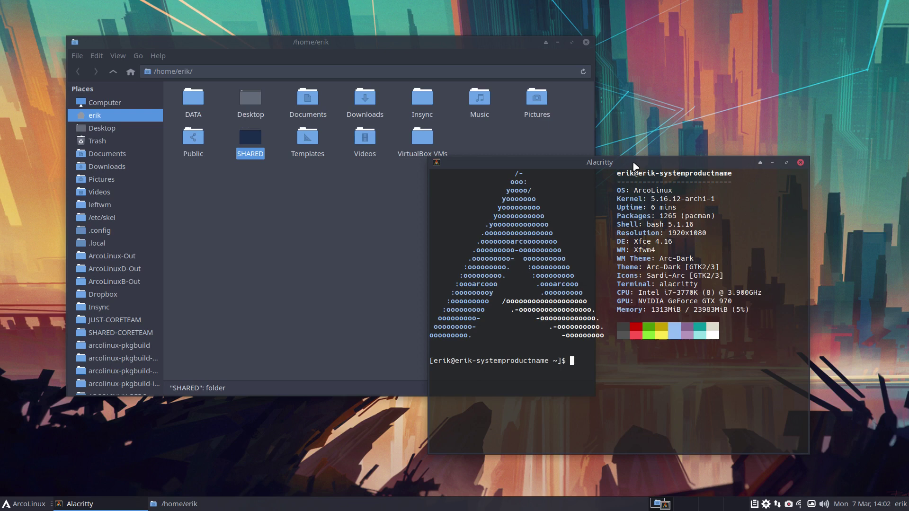
{"action": "type", "text": "yay thunar-shares"}
{"action": "key", "text": "Return"}
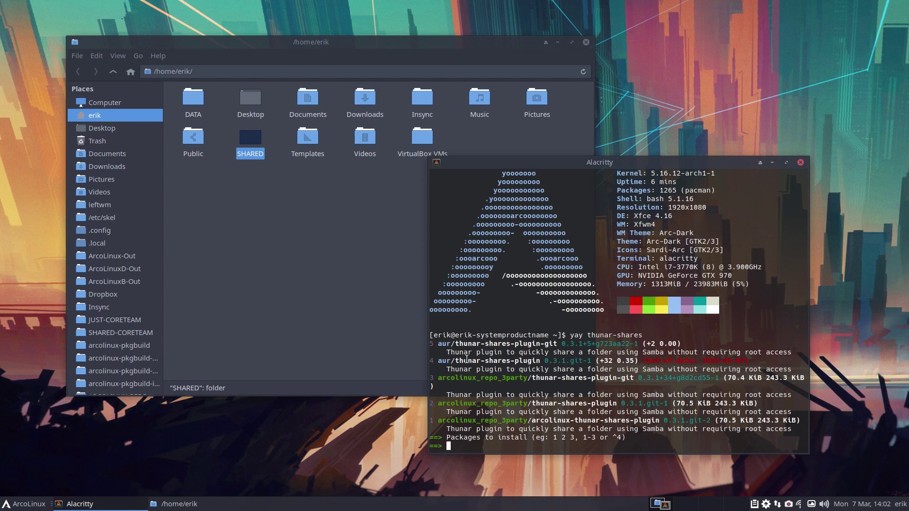
- Highlight the listed plugin names, ending on arcolinux-thunar-shares-plugin, then close the terminal
{"action": "left_click_drag", "start_coordinate": [455, 360], "coordinate": [437, 360]}
{"action": "left_click", "coordinate": [456, 361]}
{"action": "left_click_drag", "start_coordinate": [531, 404], "coordinate": [615, 403]}
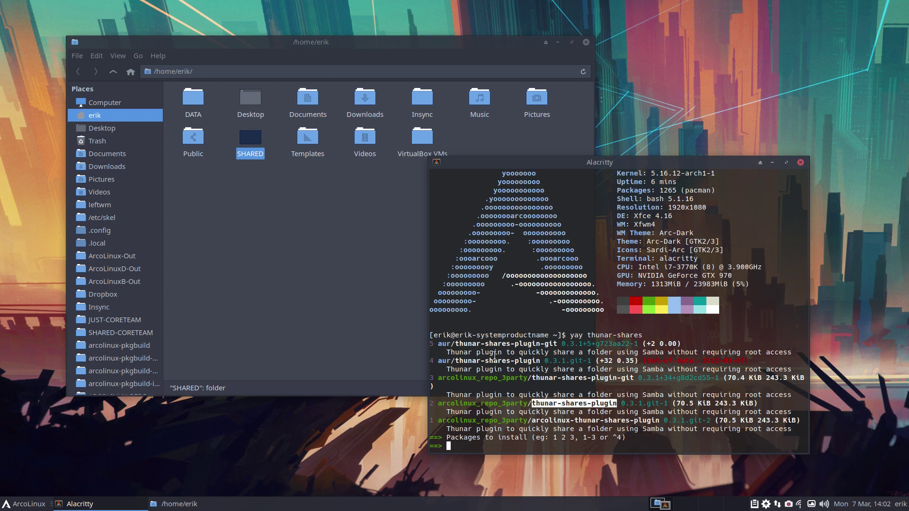
{"action": "left_click_drag", "start_coordinate": [455, 343], "coordinate": [556, 344]}
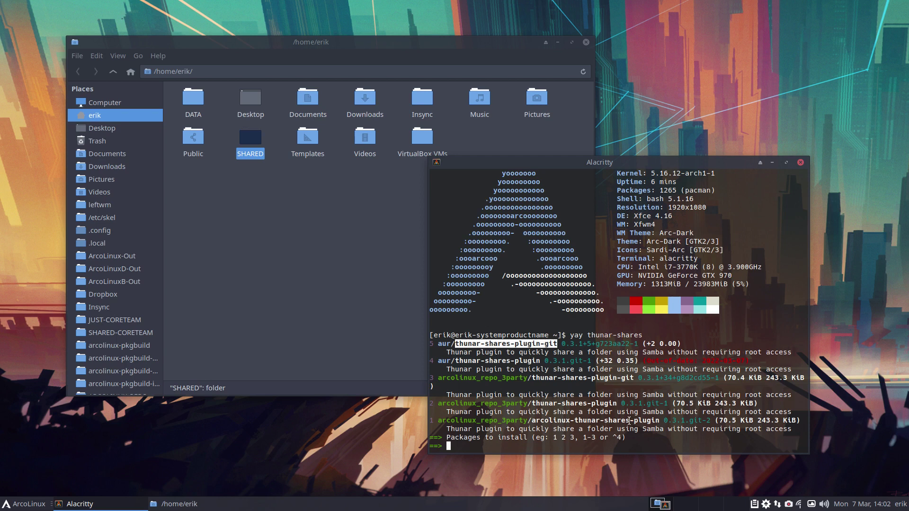
{"action": "left_click_drag", "start_coordinate": [531, 421], "coordinate": [658, 420]}
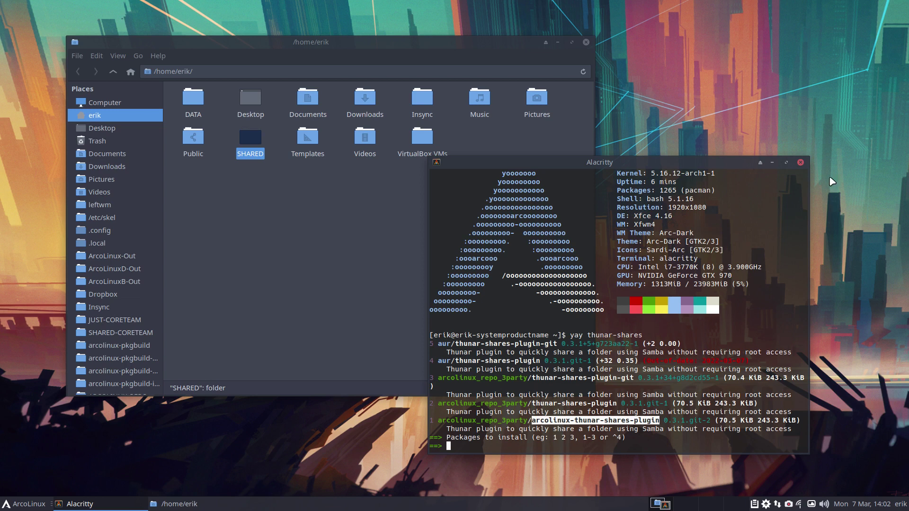
{"action": "left_click", "coordinate": [800, 163]}
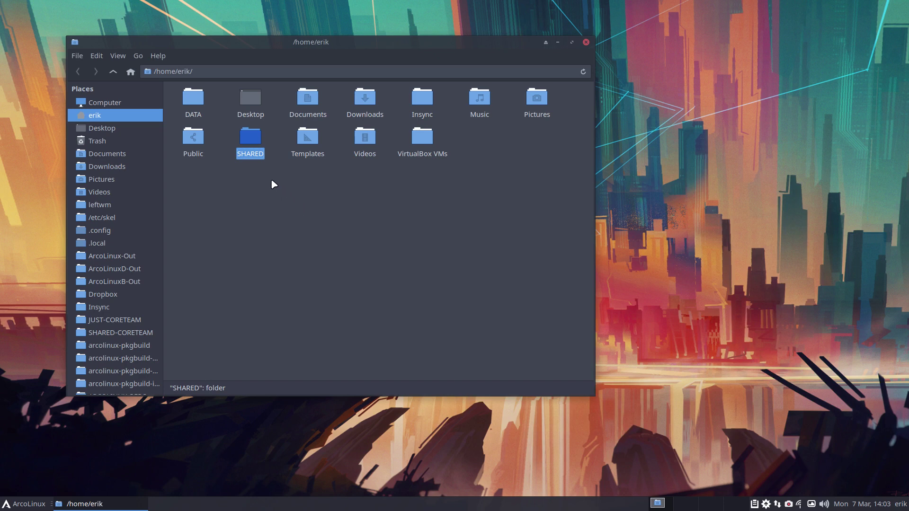
- Check the SHARED folder's Properties, then close the dialog
{"action": "right_click", "coordinate": [254, 141]}
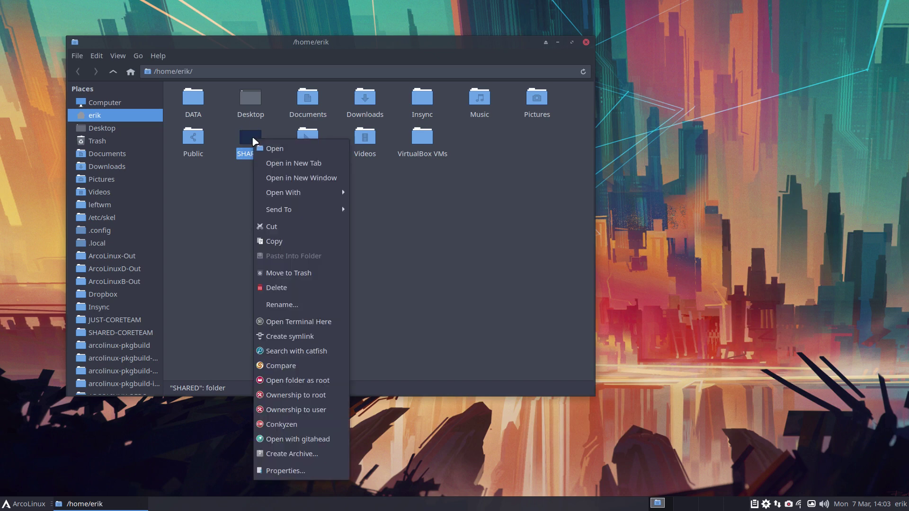
{"action": "left_click", "coordinate": [313, 469]}
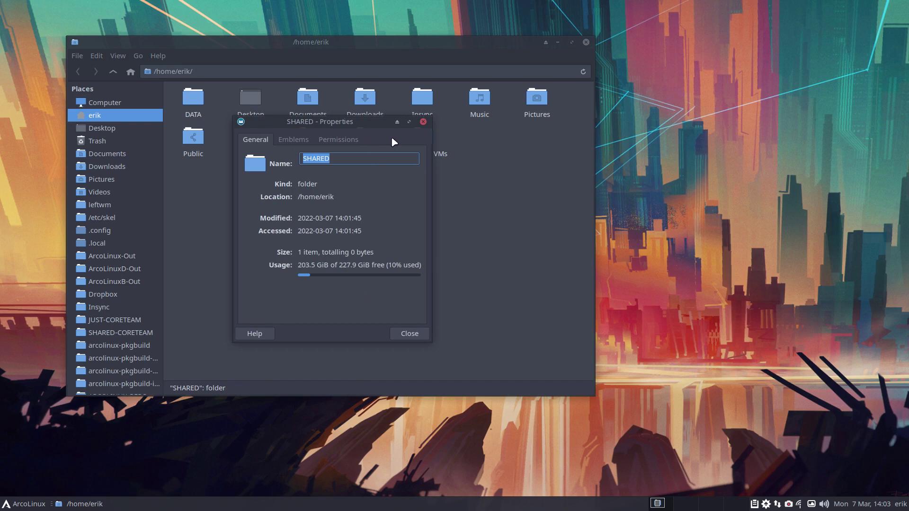
{"action": "left_click", "coordinate": [423, 122]}
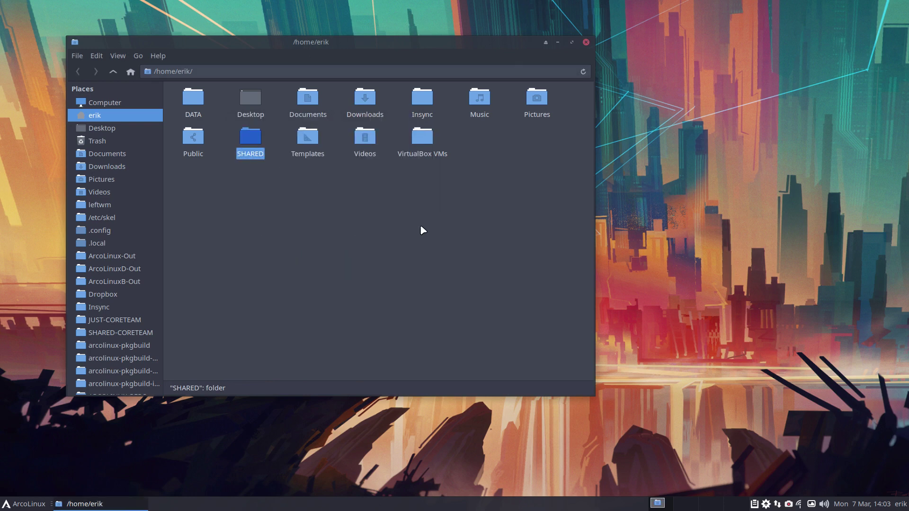
- Show hidden files, go to .bin/main/samba, and select 1-install-samba-v3.sh
{"action": "key", "text": "ctrl+h"}
{"action": "double_click", "coordinate": [199, 100]}
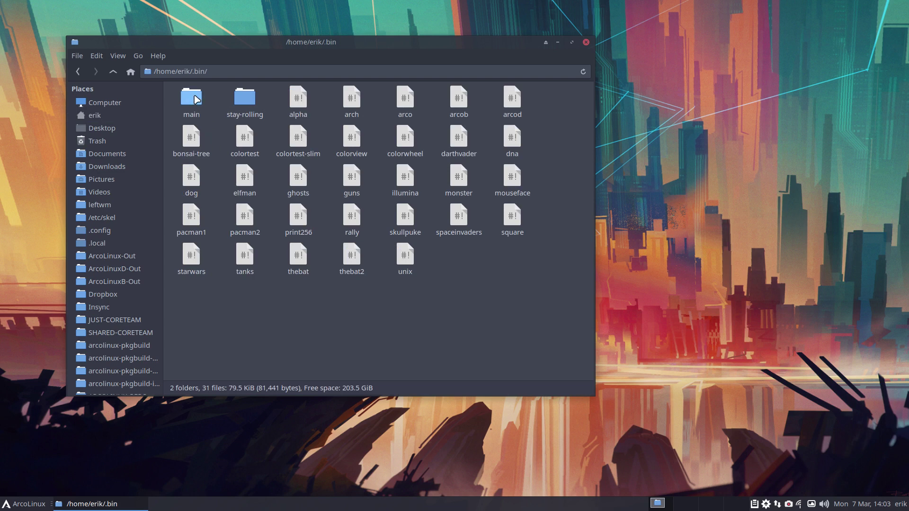
{"action": "double_click", "coordinate": [197, 99]}
{"action": "double_click", "coordinate": [421, 100]}
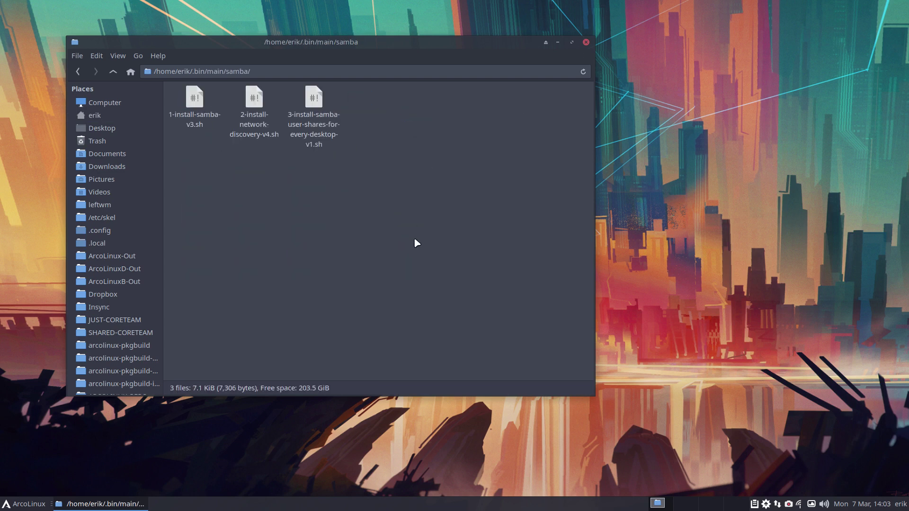
{"action": "left_click", "coordinate": [192, 102]}
- Open a terminal in the samba folder with Open Terminal Here
{"action": "right_click", "coordinate": [328, 196]}
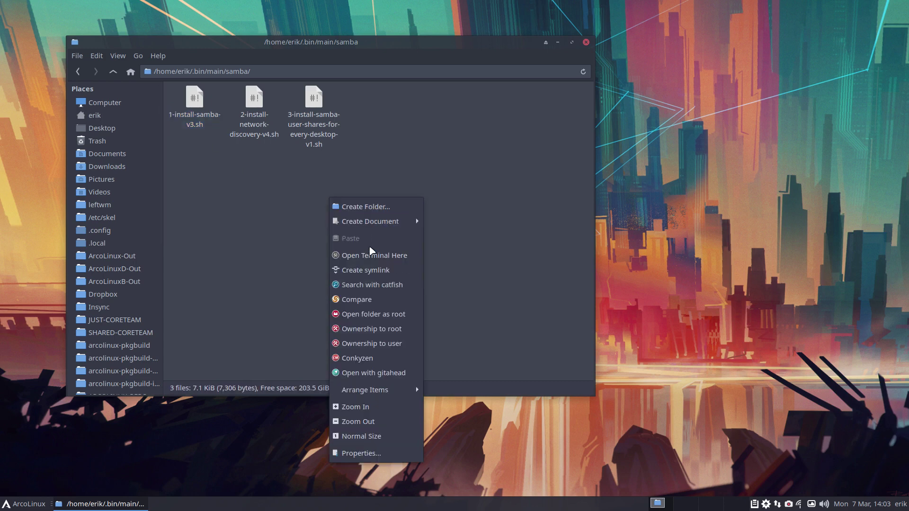
{"action": "left_click", "coordinate": [377, 256]}
{"action": "left_click_drag", "start_coordinate": [435, 105], "coordinate": [477, 176]}
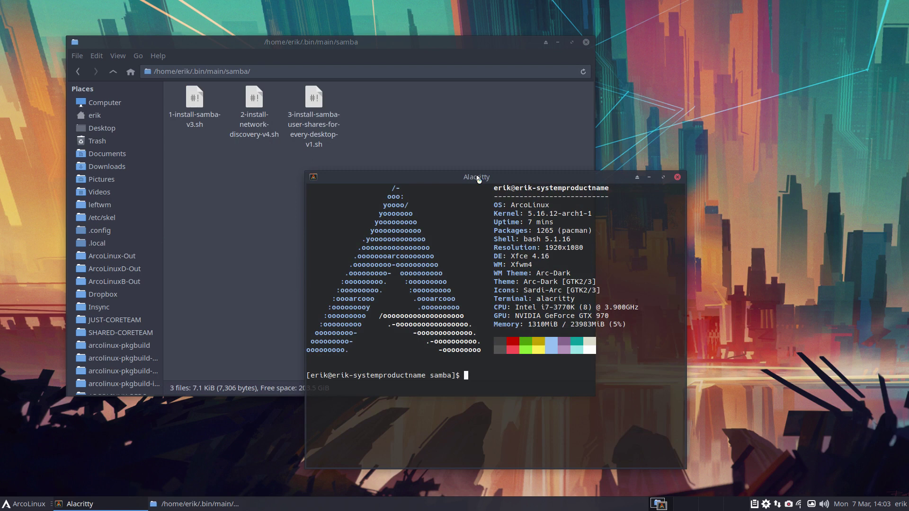
- Run 1-install-samba-v3.sh, entering the samba login and SMB password twice, then recall the script
{"action": "type", "text": "./1"}
{"action": "key", "text": "Tab"}
{"action": "key", "text": "Return"}
{"action": "key", "text": "Return"}
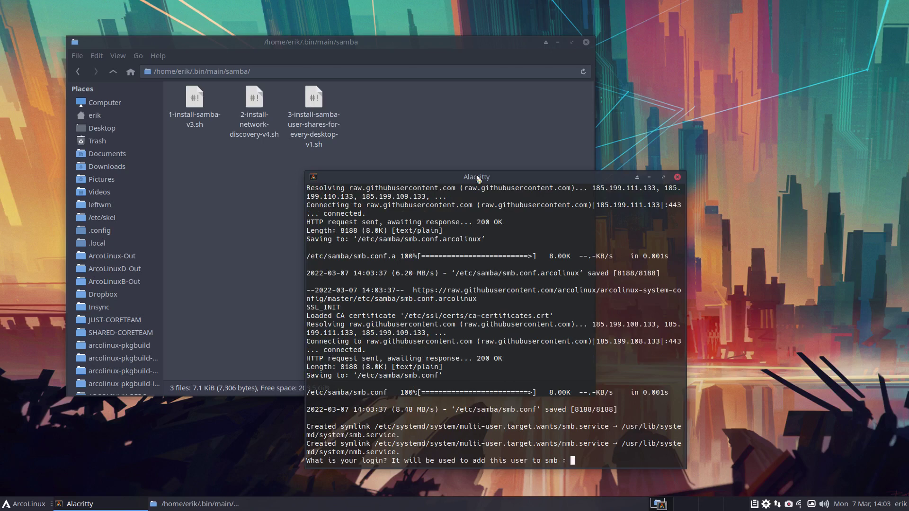
{"action": "type", "text": "erik"}
{"action": "key", "text": "Return"}
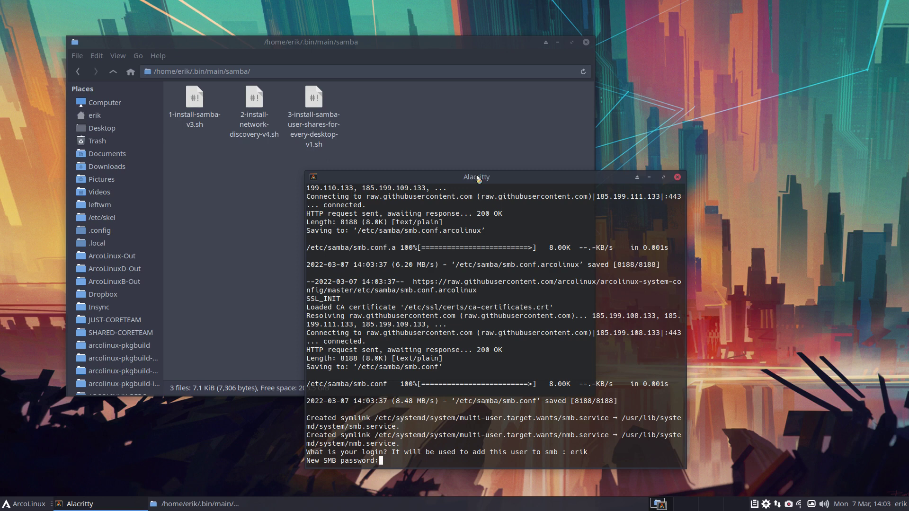
{"action": "key", "text": "Return"}
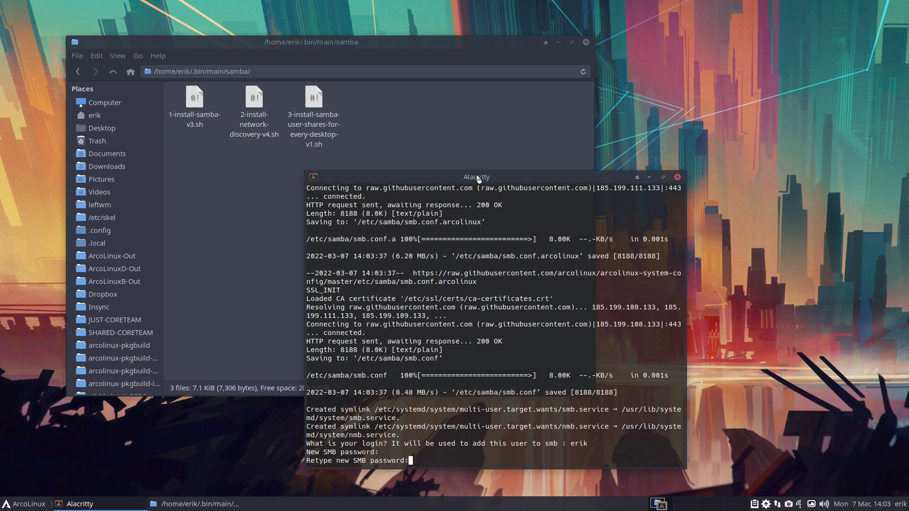
{"action": "key", "text": "Return"}
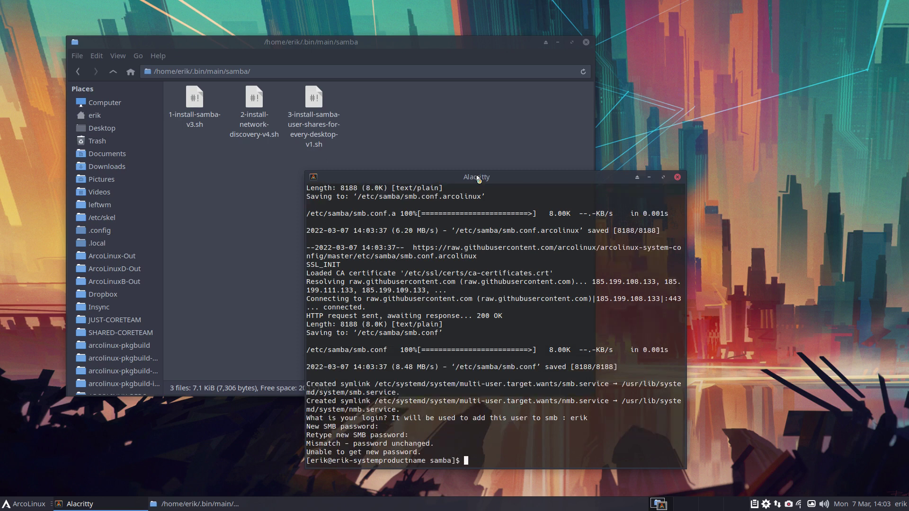
{"action": "type", "text": "./1"}
{"action": "key", "text": "Tab"}
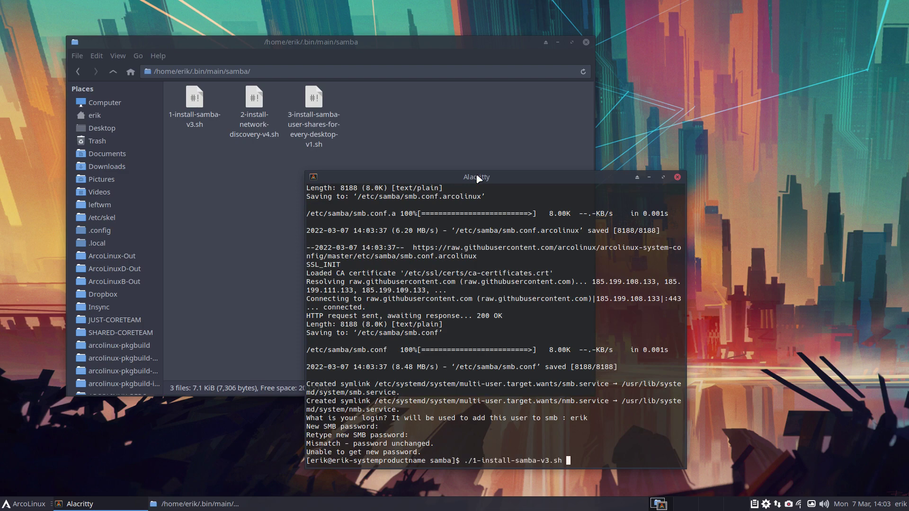
- Rerun 1-install-samba-v3.sh with the samba login and matching SMB passwords
{"action": "key", "text": "Return"}
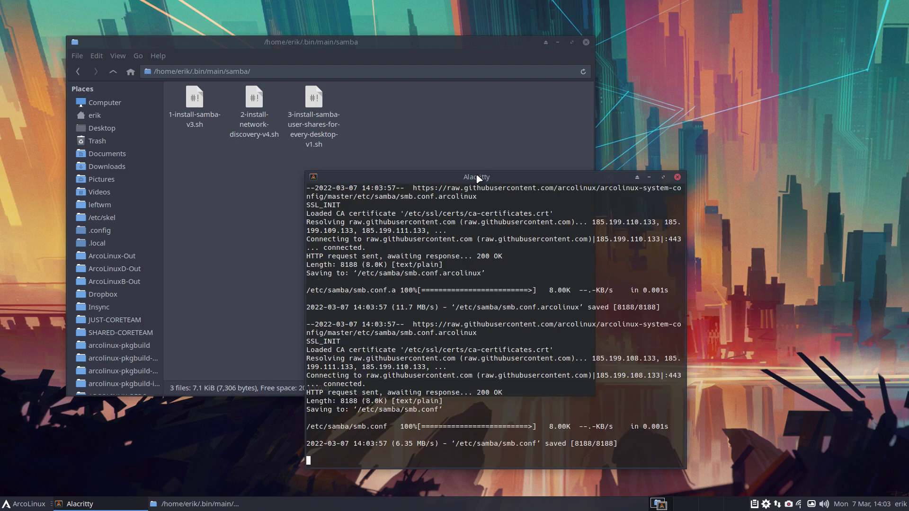
{"action": "type", "text": "erik"}
{"action": "key", "text": "Return"}
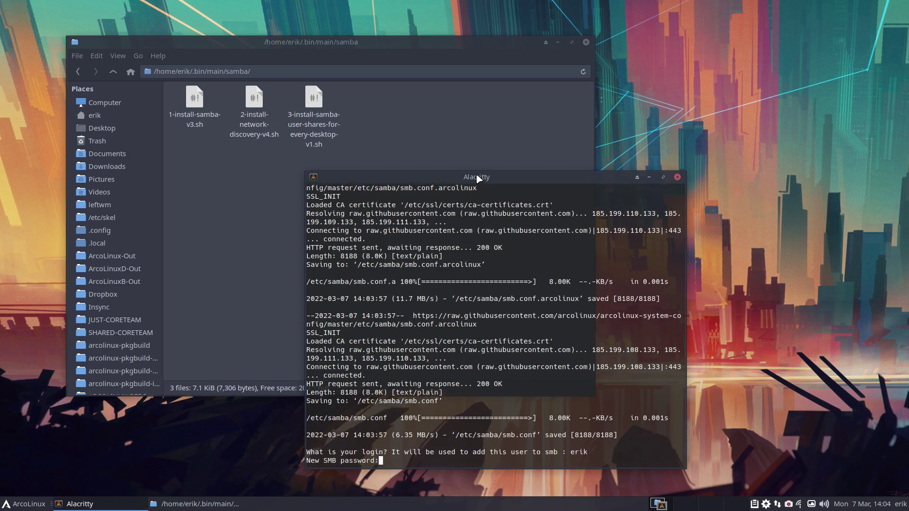
{"action": "key", "text": "Return"}
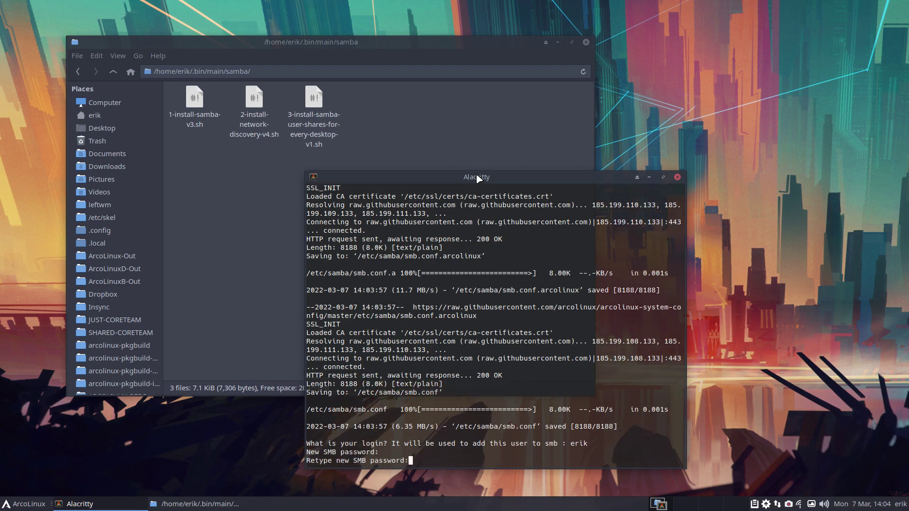
{"action": "key", "text": "Return"}
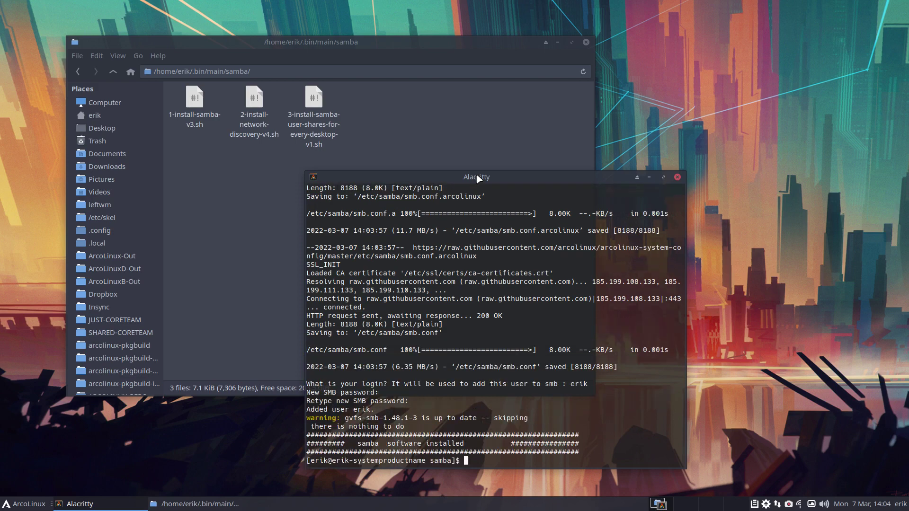
- Run 2-install-network-discovery-v4.sh to install network discovery
{"action": "type", "text": "./2"}
{"action": "key", "text": "Tab"}
{"action": "key", "text": "Return"}
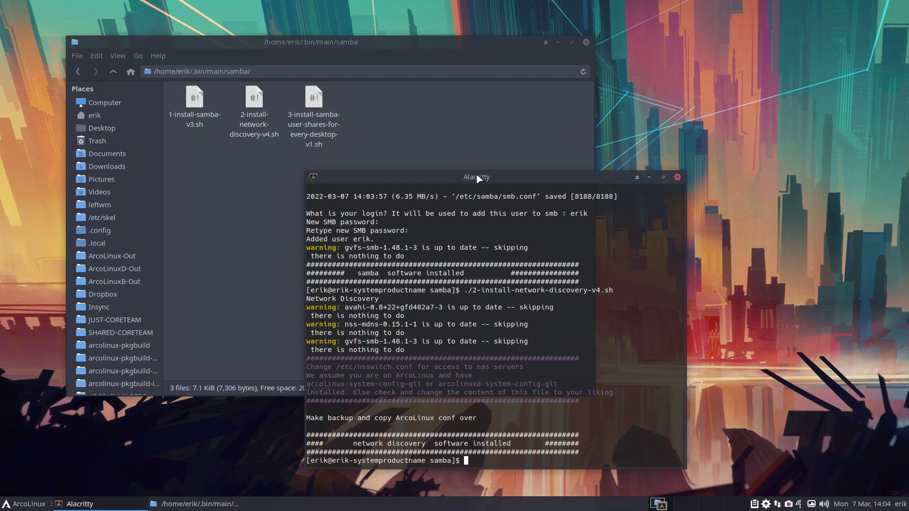
- Run the third samba user shares script and choose option 1, arcolinux-thunar-shares-plugin
{"action": "type", "text": "./3"}
{"action": "key", "text": "Tab"}
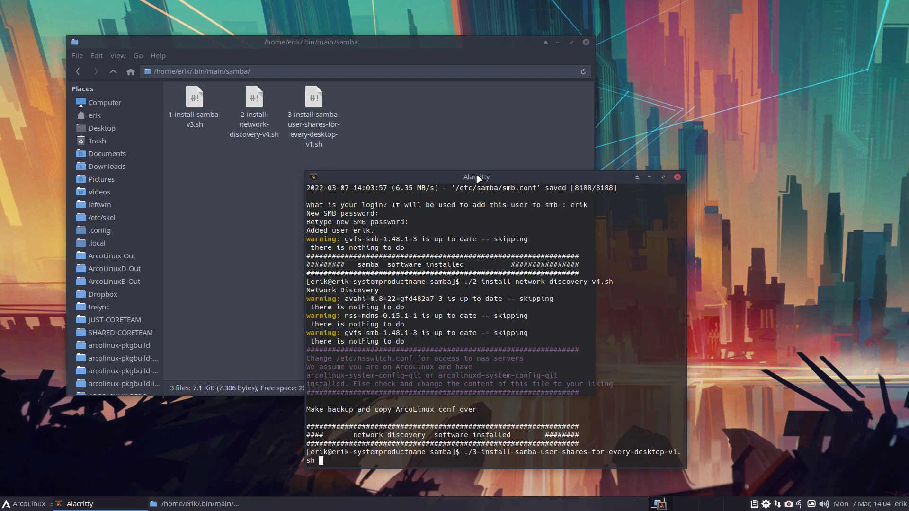
{"action": "key", "text": "Return"}
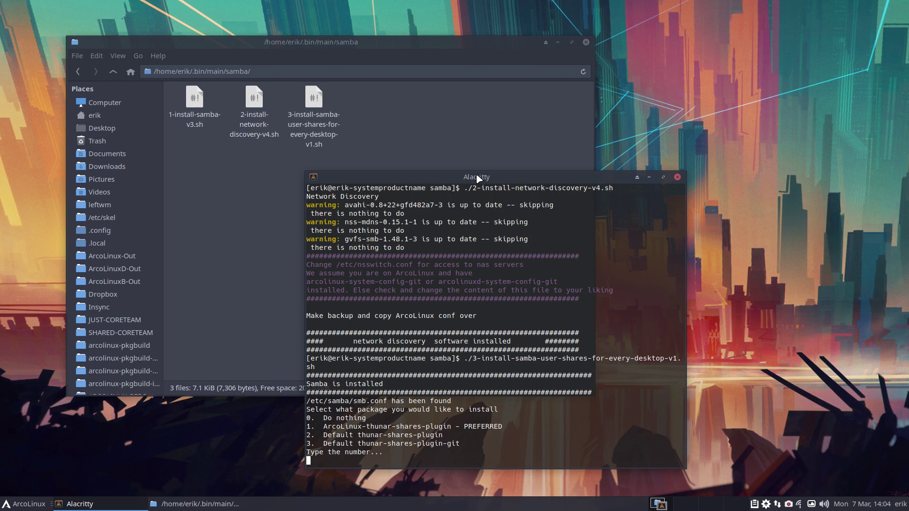
{"action": "type", "text": "1"}
{"action": "key", "text": "Return"}
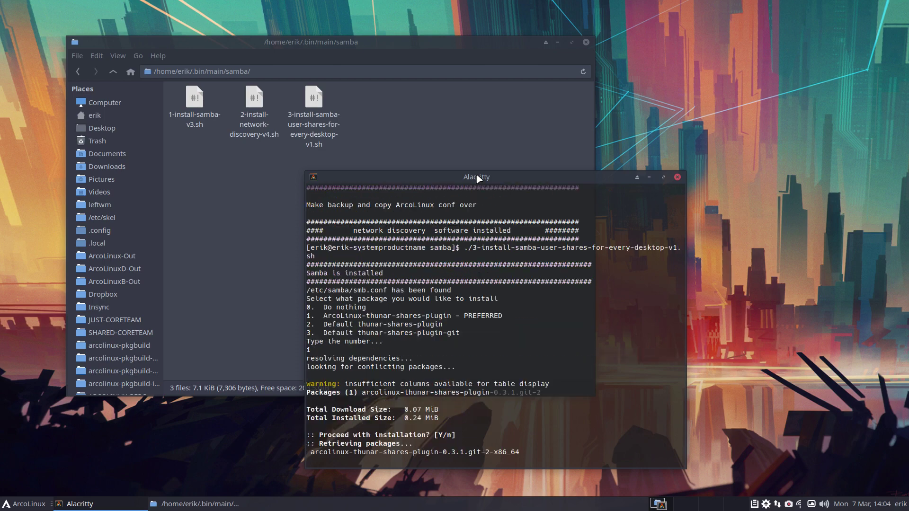